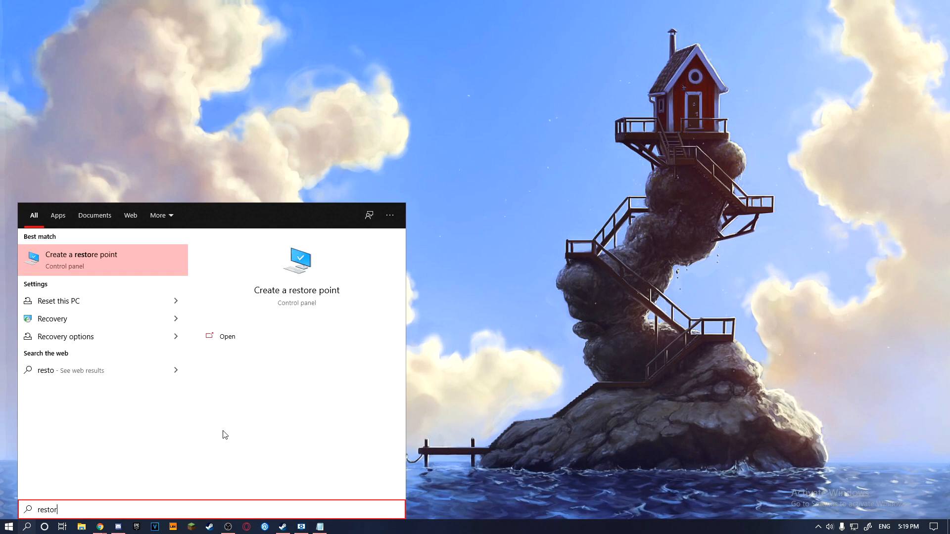
Open the restore point settings and confirm that system protection is turned on for the SSD (C:) drive
click(70, 256)
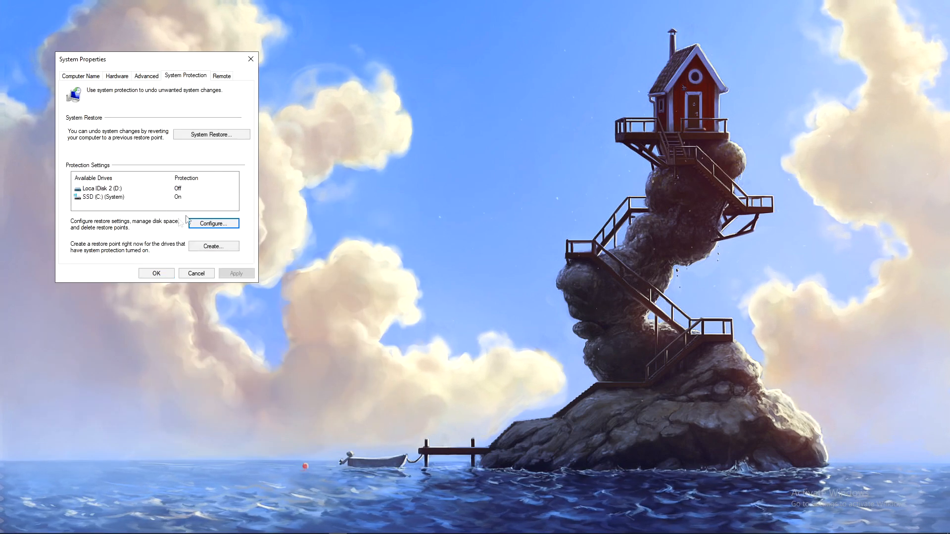
click(110, 198)
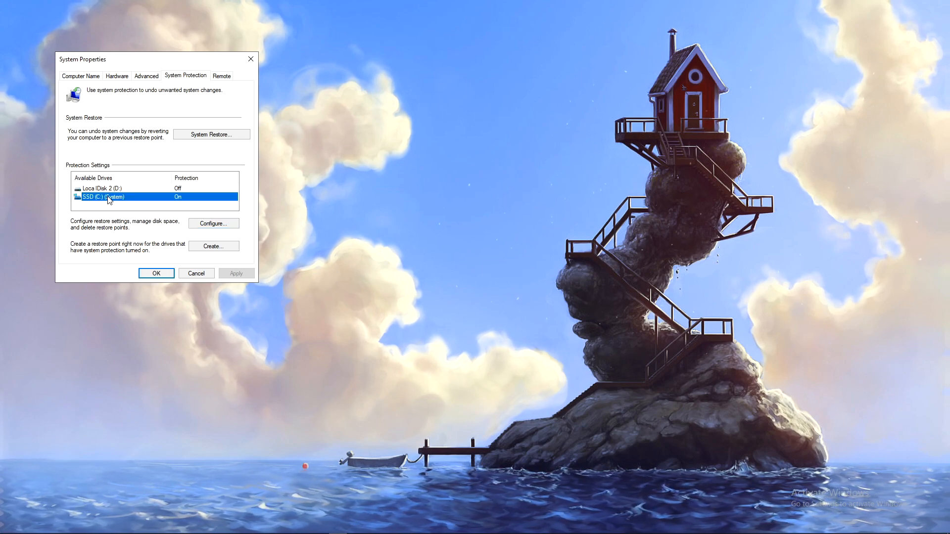
click(195, 225)
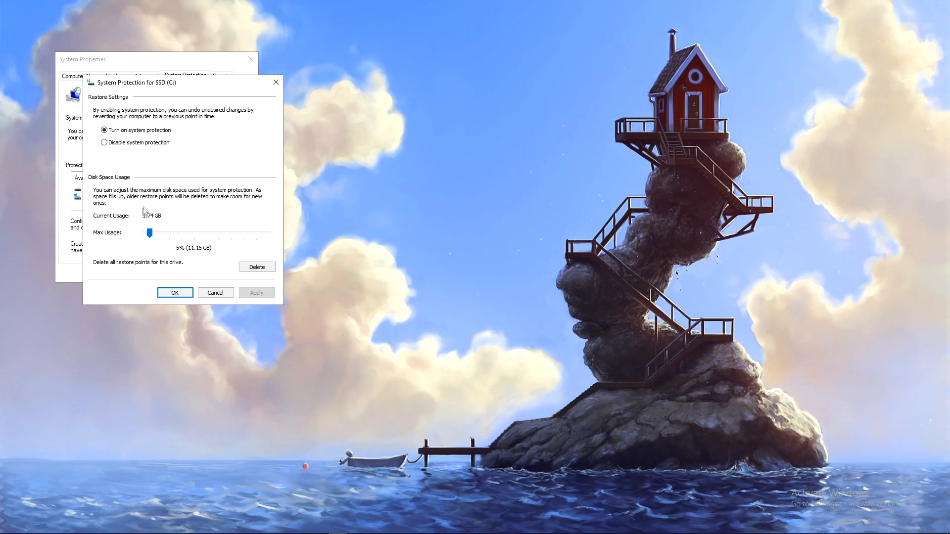
click(177, 294)
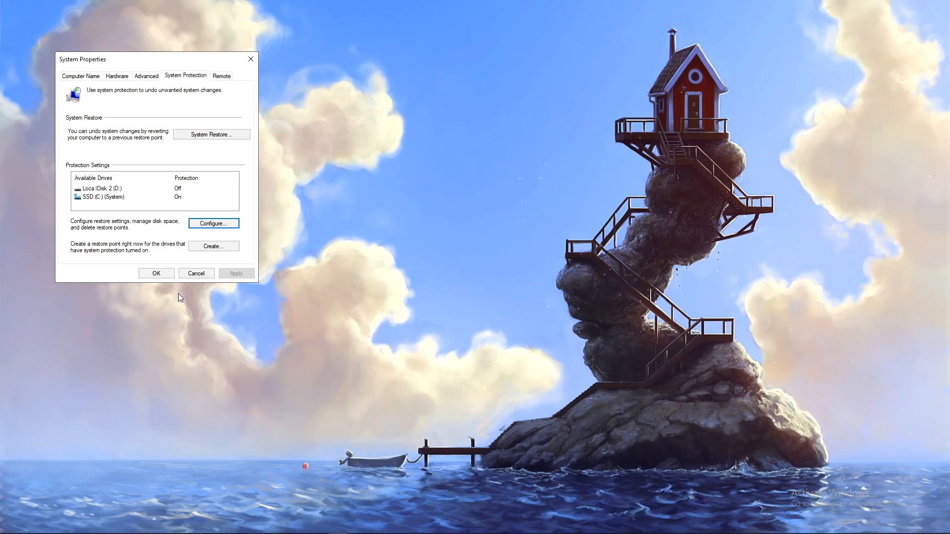
Create a manual restore point with the description 22/10/2020 and dismiss the completion message
click(213, 247)
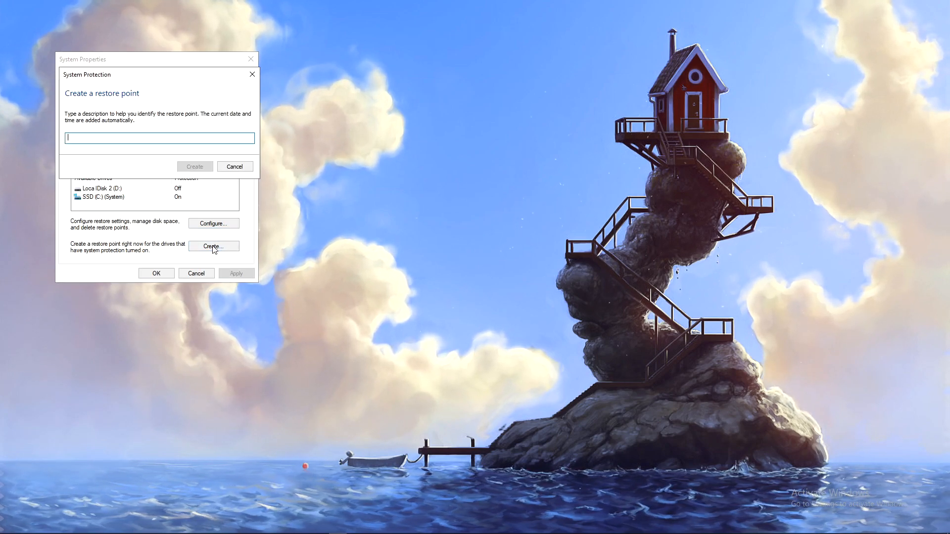
drag(155, 77, 445, 147)
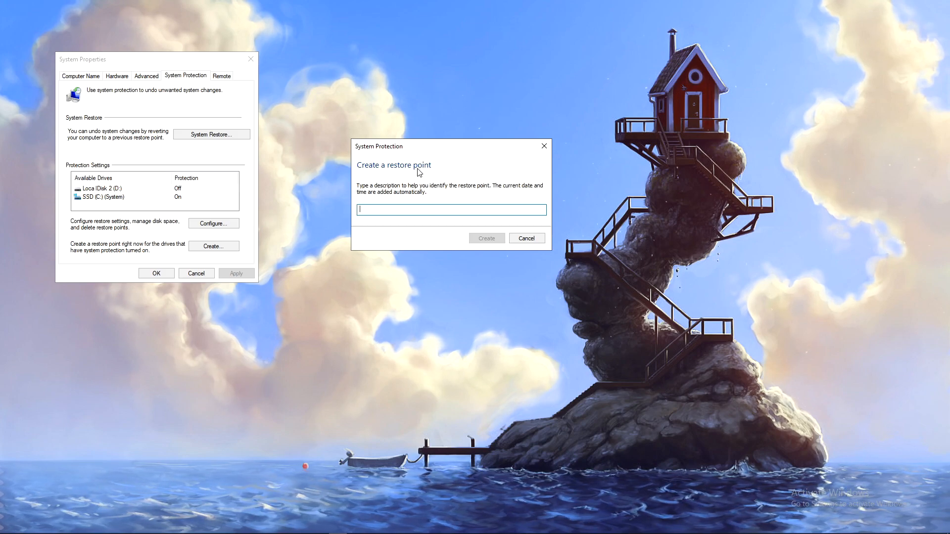
text(22/10)
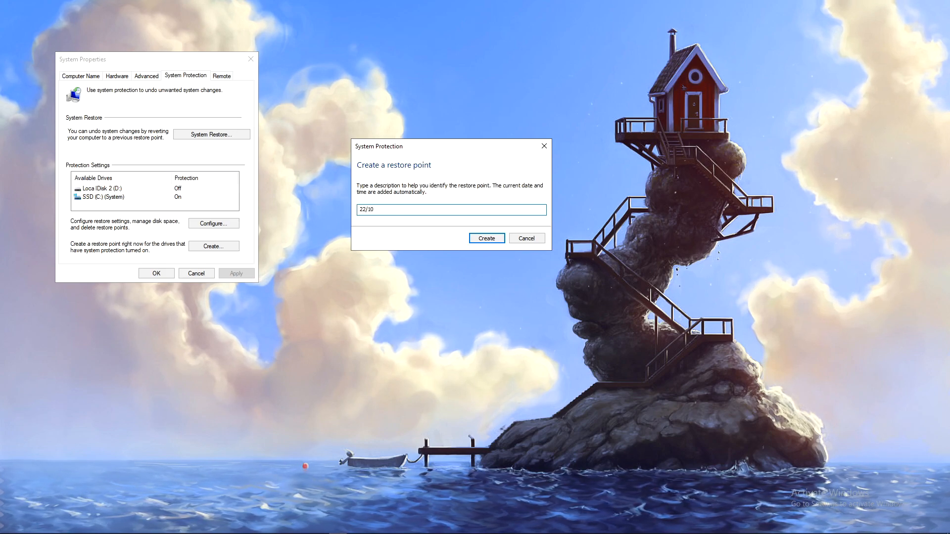
text(/2020)
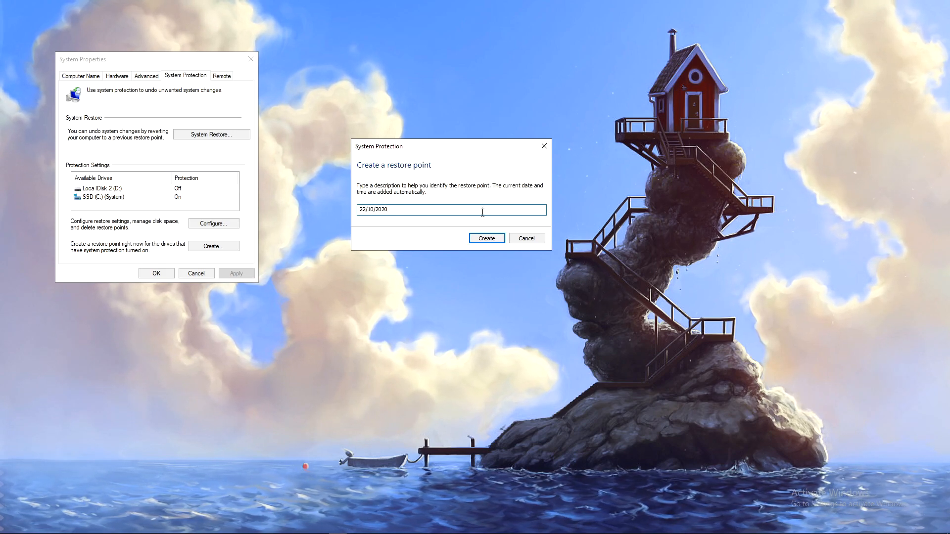
click(484, 240)
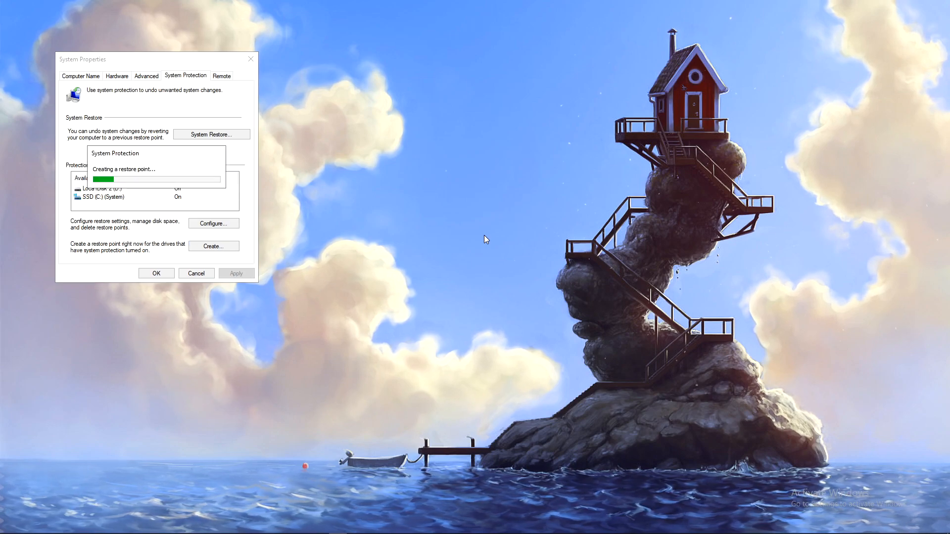
drag(196, 157, 449, 171)
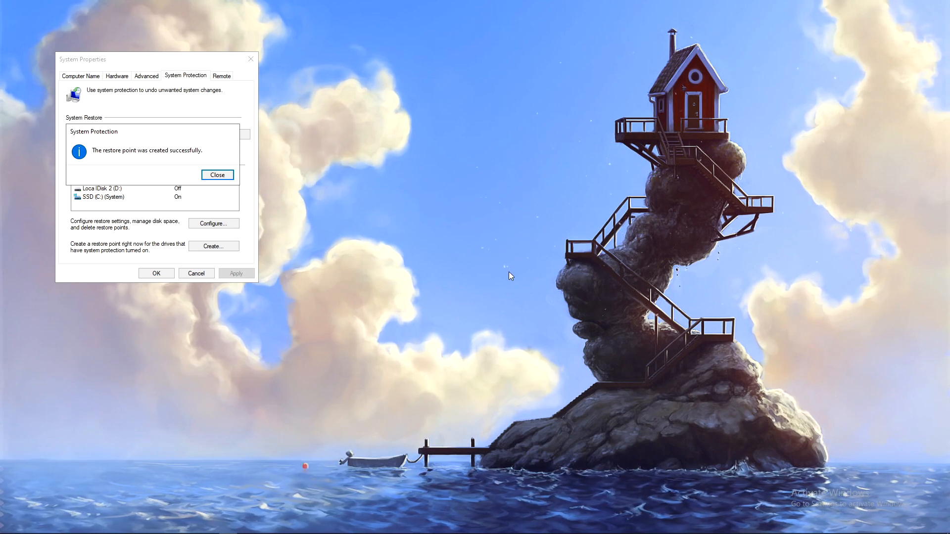
click(218, 175)
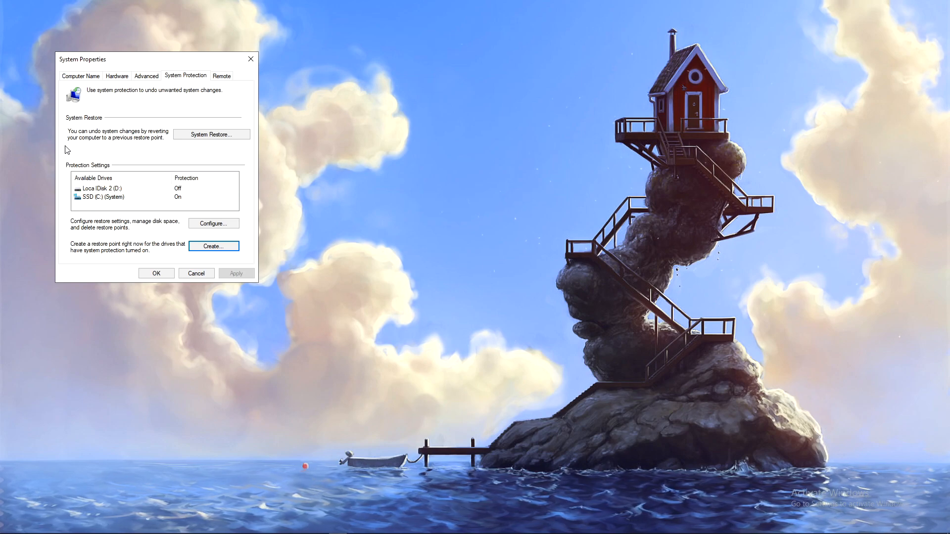
Look up the 22/10/2020 entry among the System Restore points, then close System Restore and System Properties without restoring
click(219, 136)
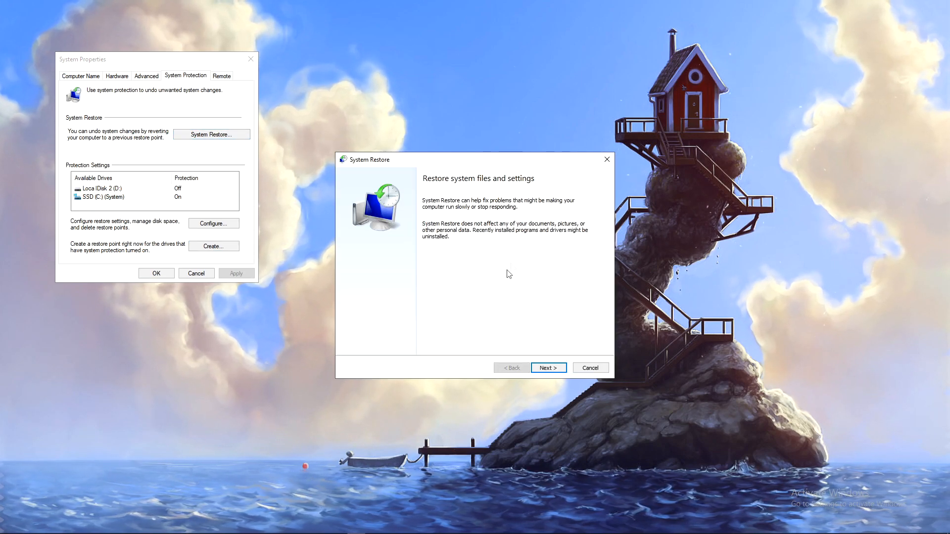
click(546, 368)
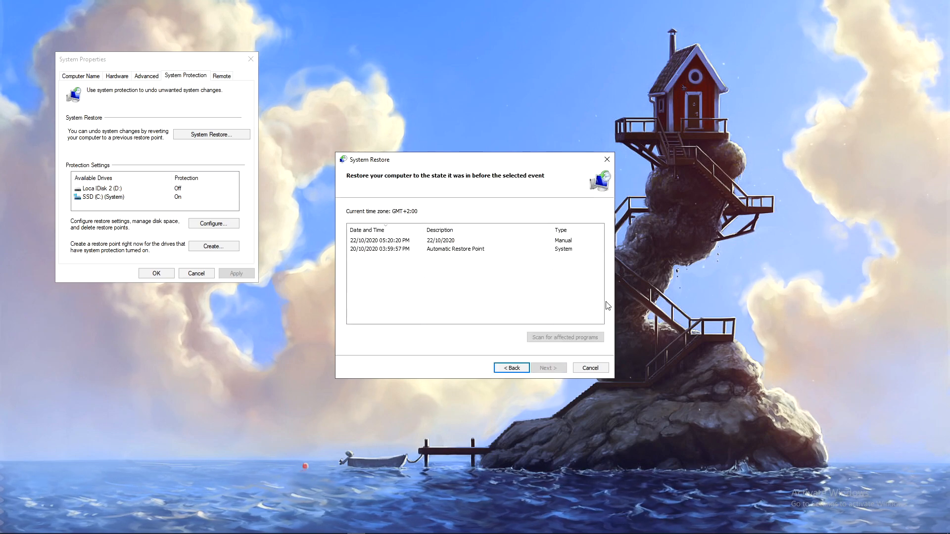
click(448, 241)
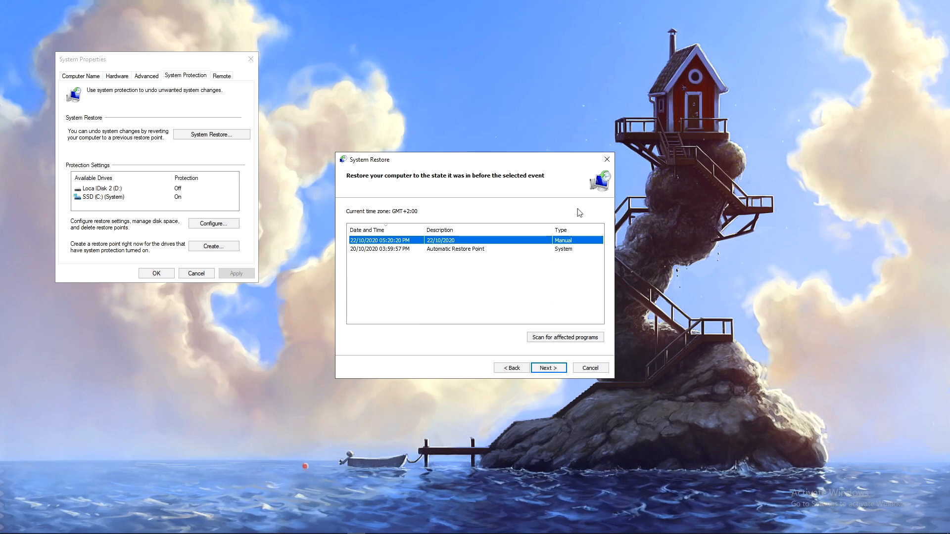
click(607, 159)
click(251, 59)
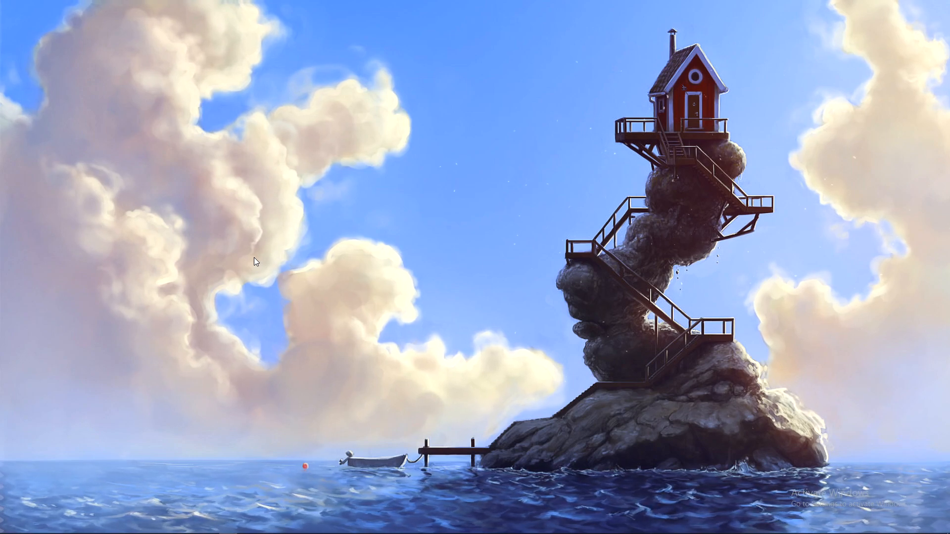
Launch the Registry Editor by running regedit
key(super+r)
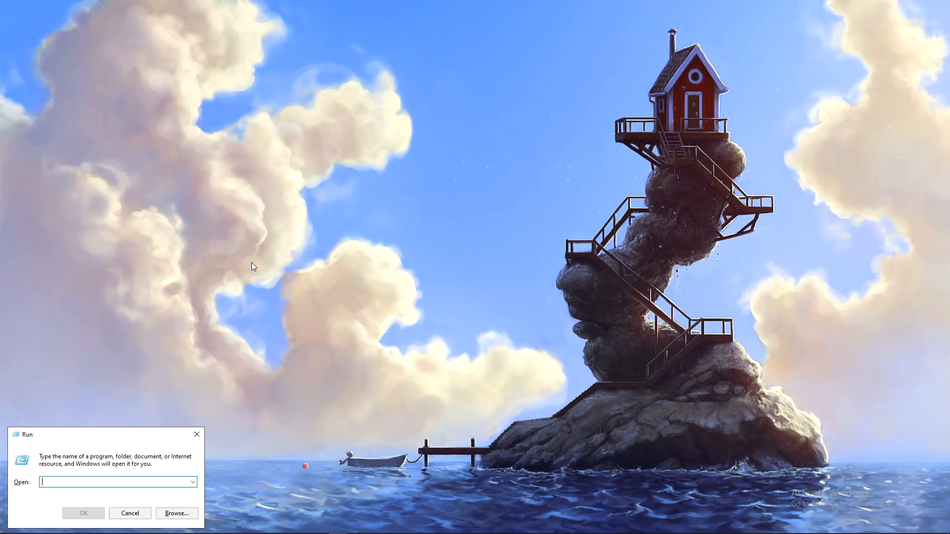
text(re)
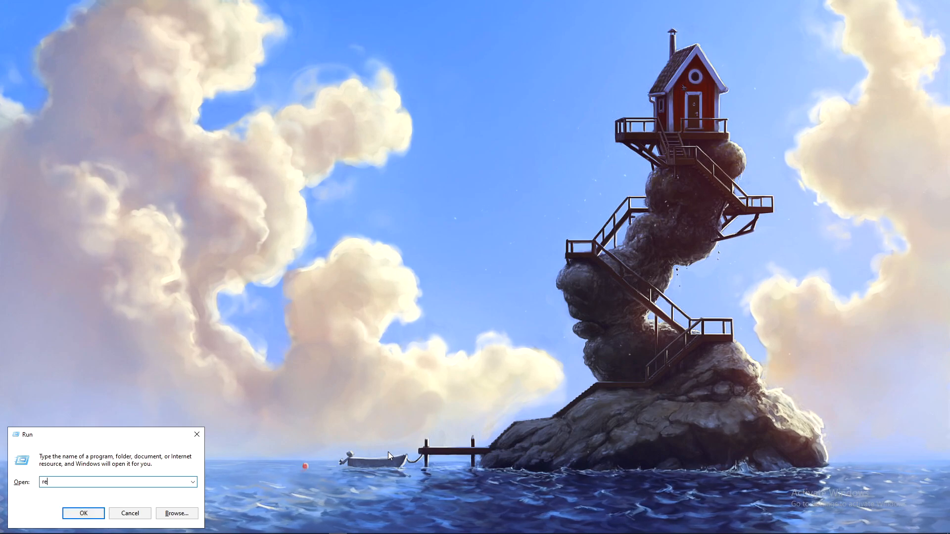
text(ge)
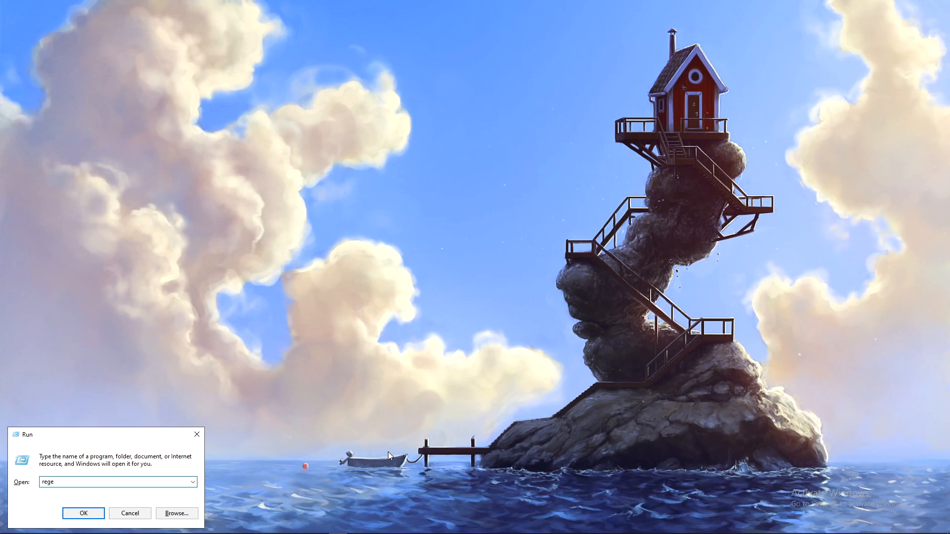
text(dit)
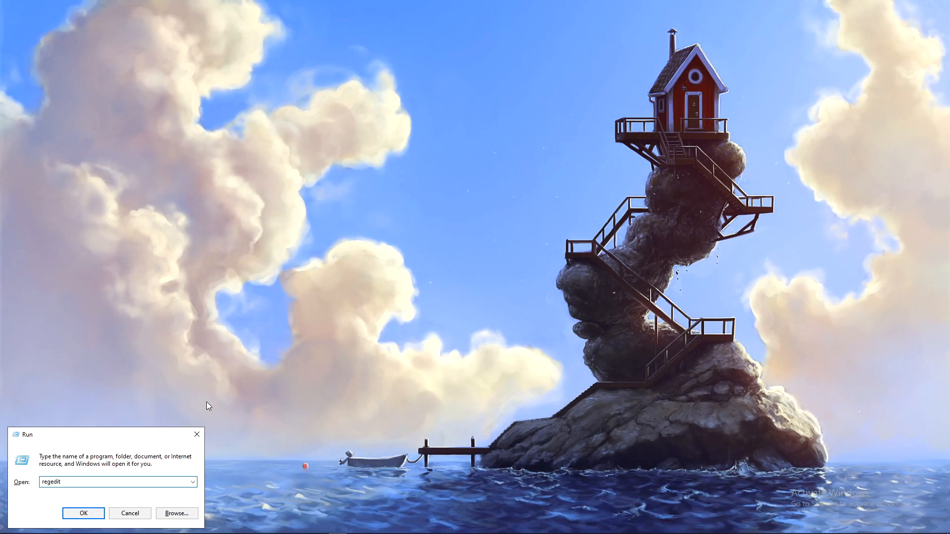
click(84, 513)
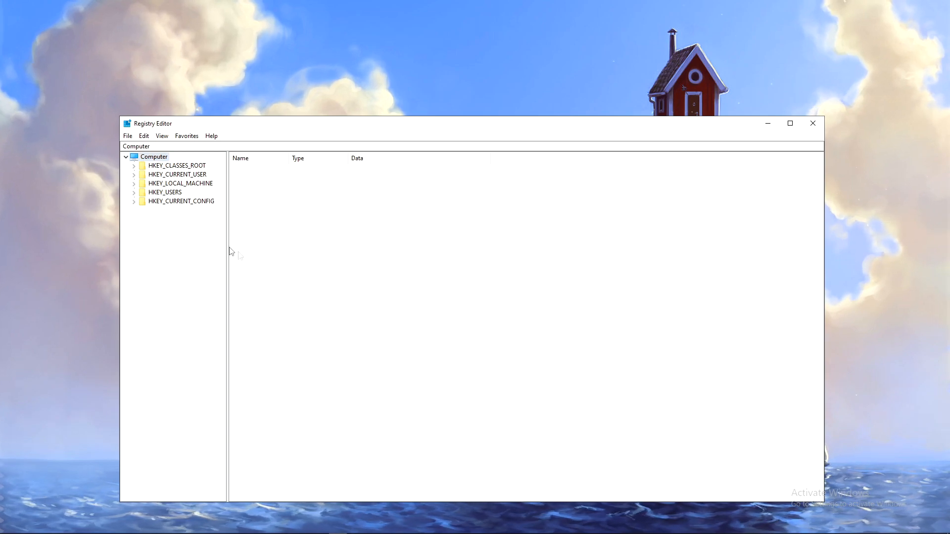
Open the registry key HKEY_LOCAL_MACHINE\SYSTEM\CurrentControlSet\Services\svsvc
click(134, 183)
click(142, 237)
click(150, 265)
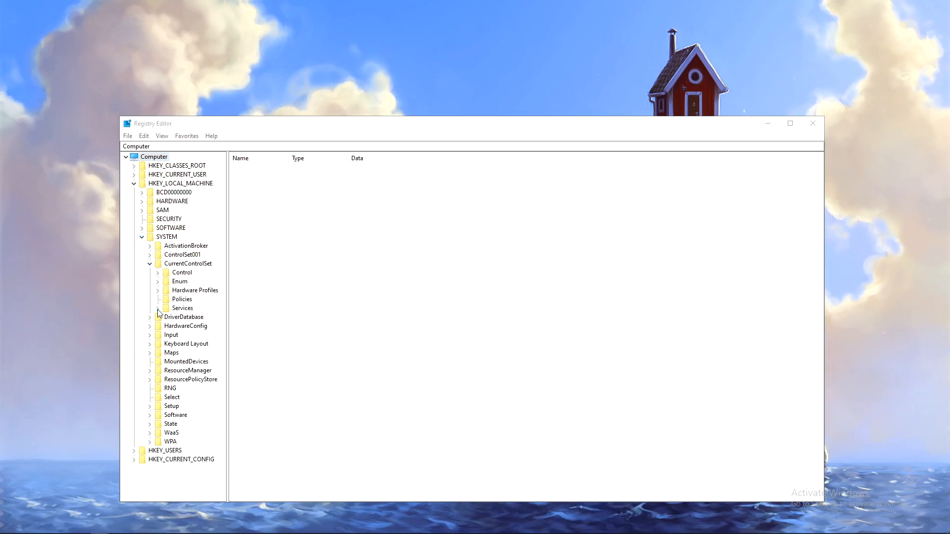
click(158, 309)
scroll(173, 311, up, 6)
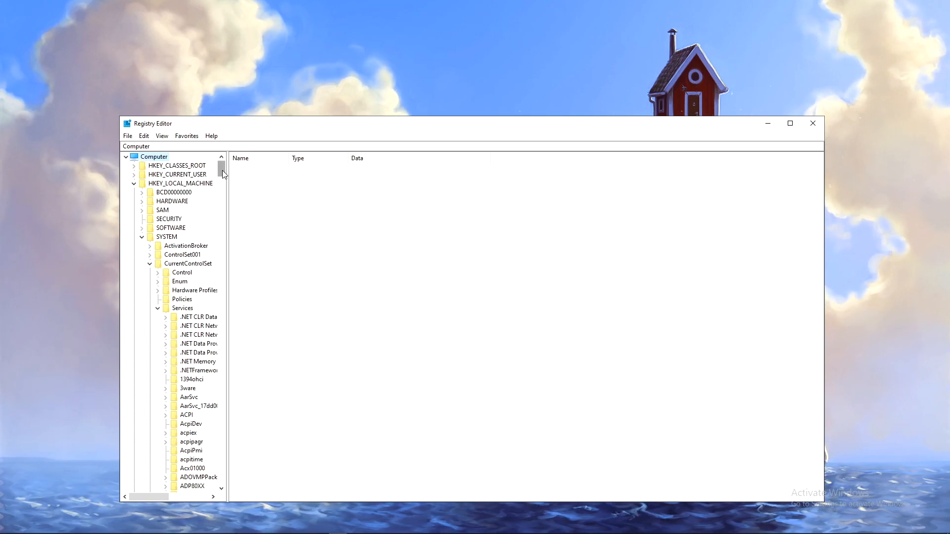
drag(221, 170, 224, 405)
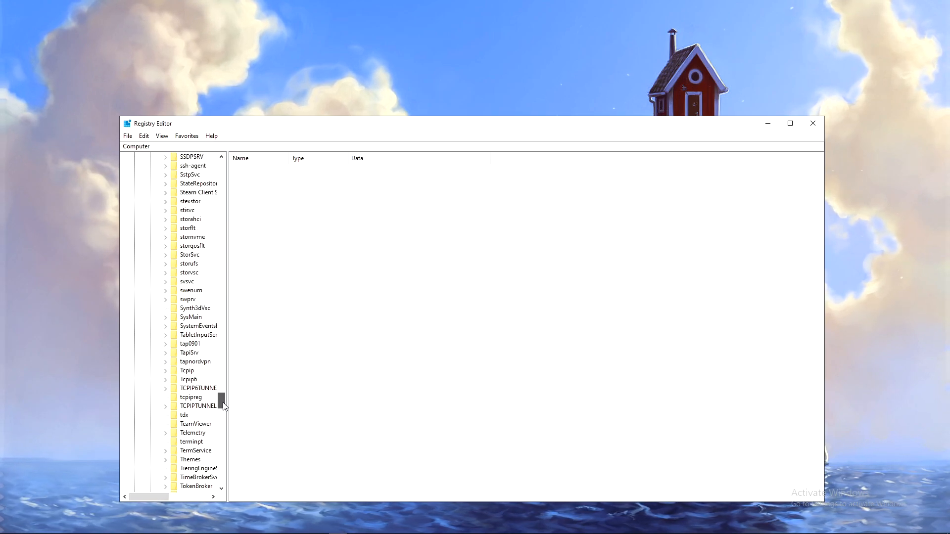
click(188, 282)
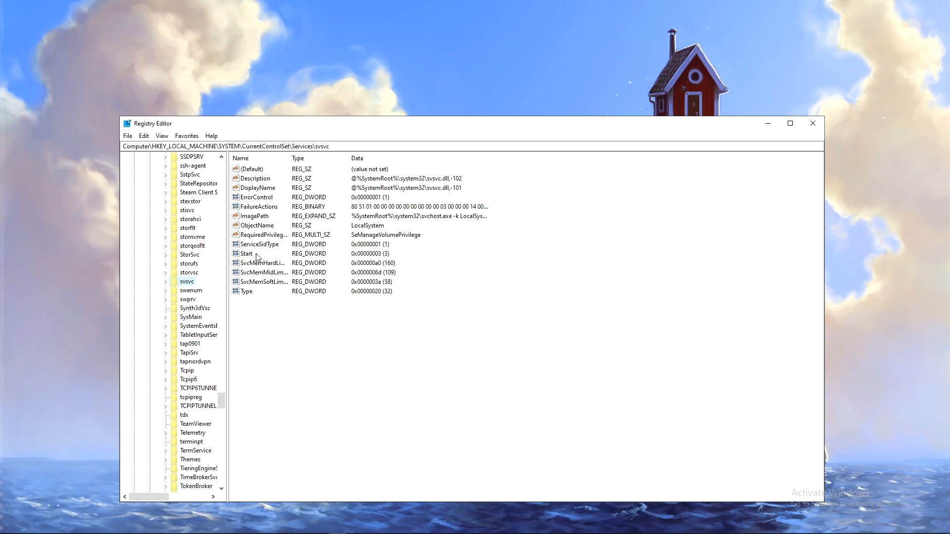
Set the svsvc key's Start value to 4 and close the Registry Editor
double_click(251, 254)
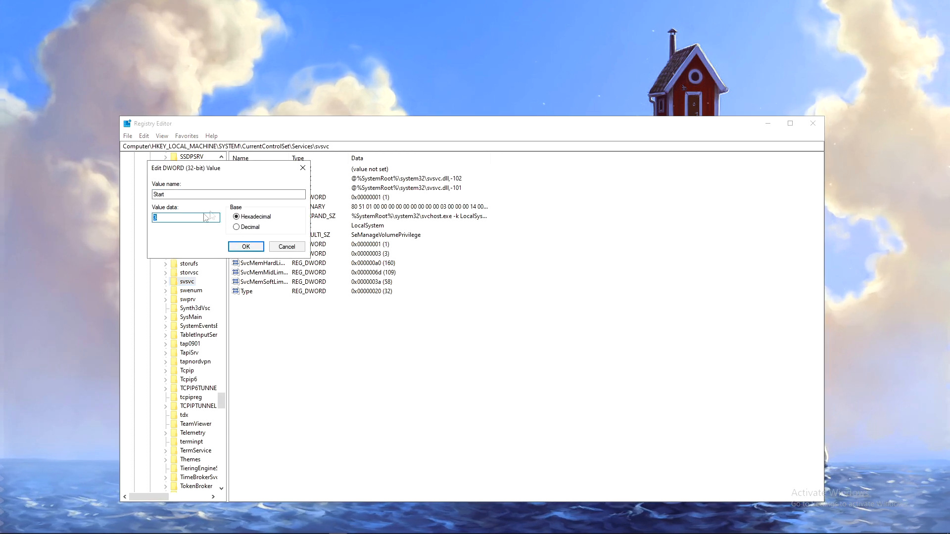
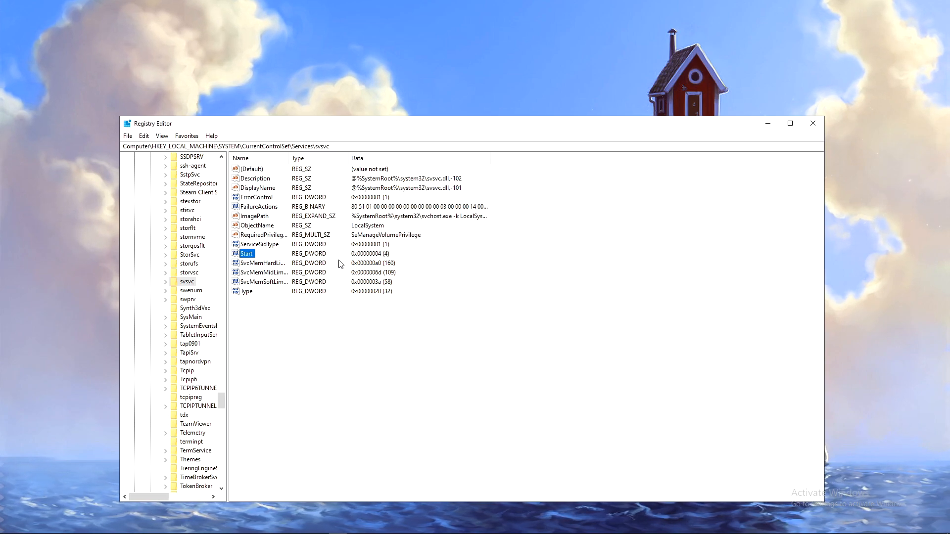
click(436, 517)
click(438, 418)
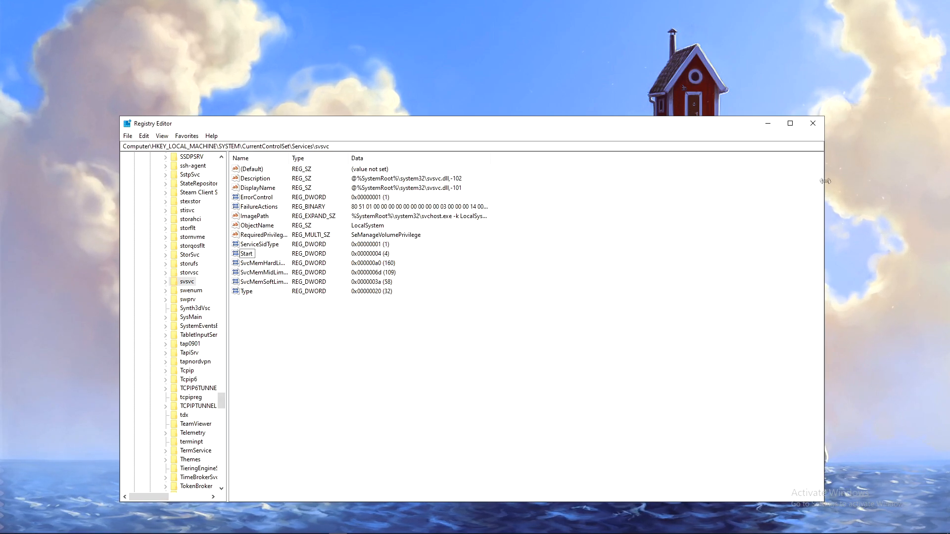
click(819, 123)
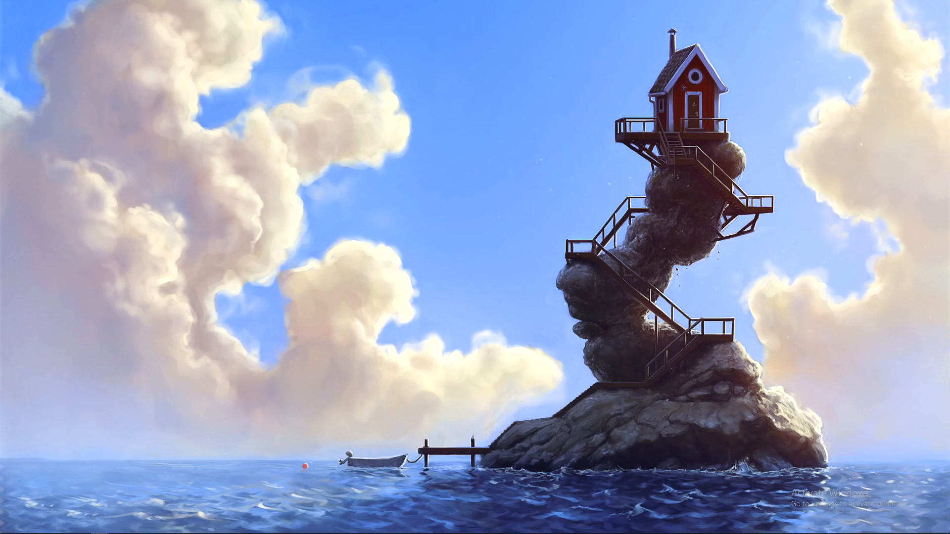
click(320, 528)
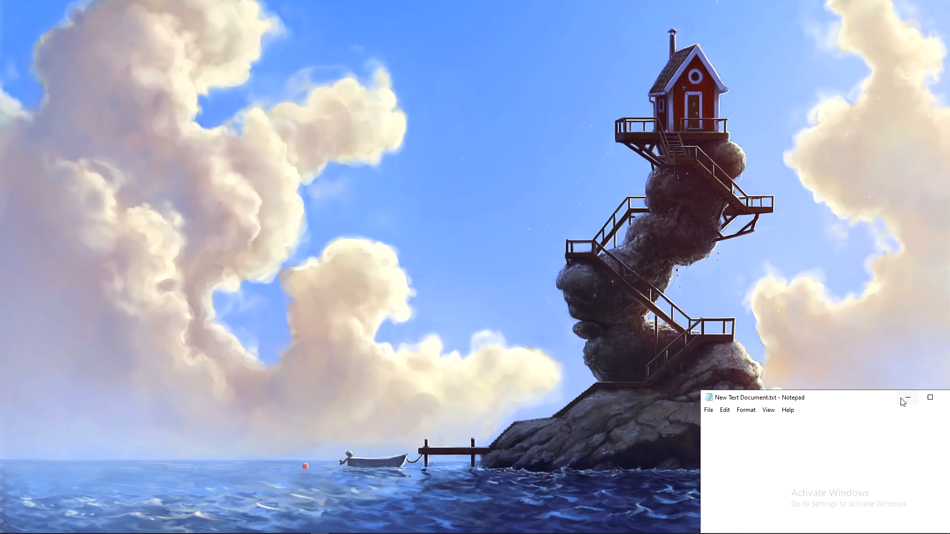
click(897, 211)
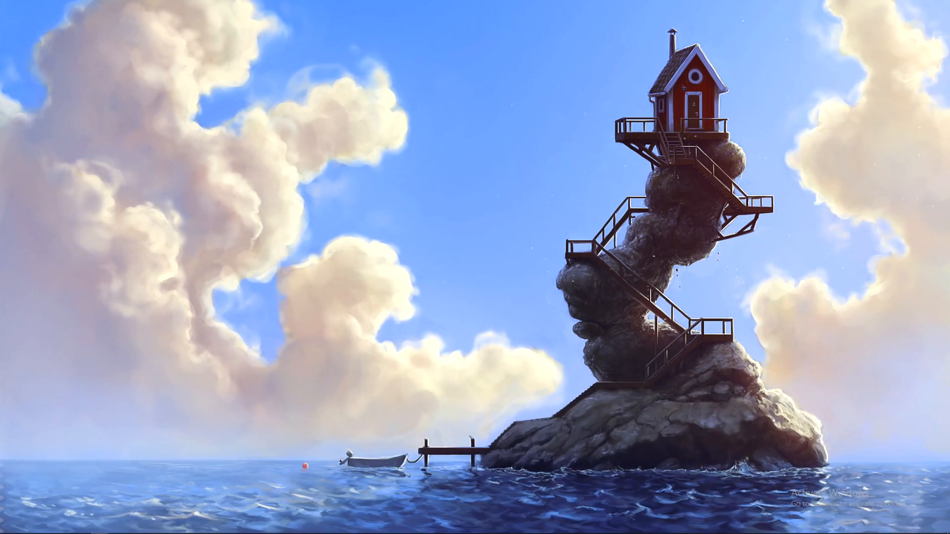
Find and open the temporary files folder by searching Windows for %temp%
click(27, 528)
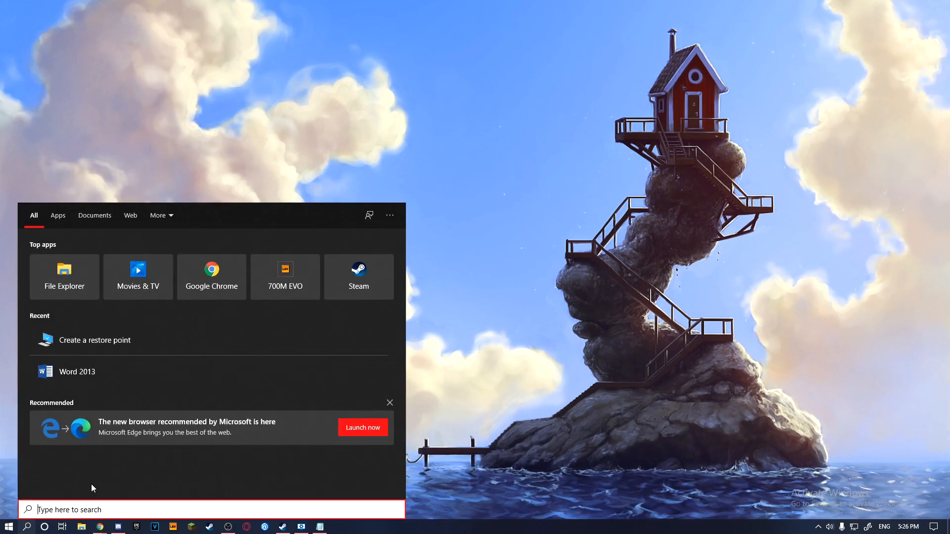
text(%)
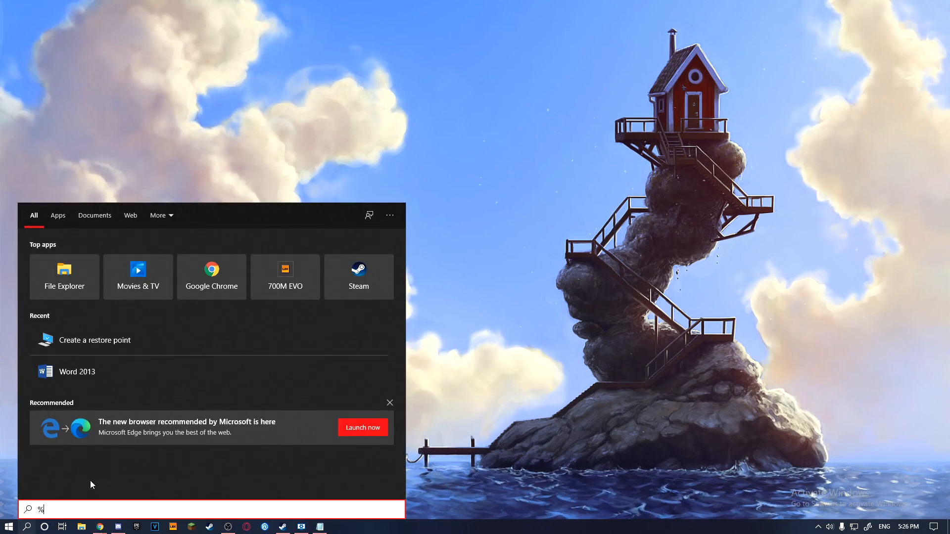
text(temp%)
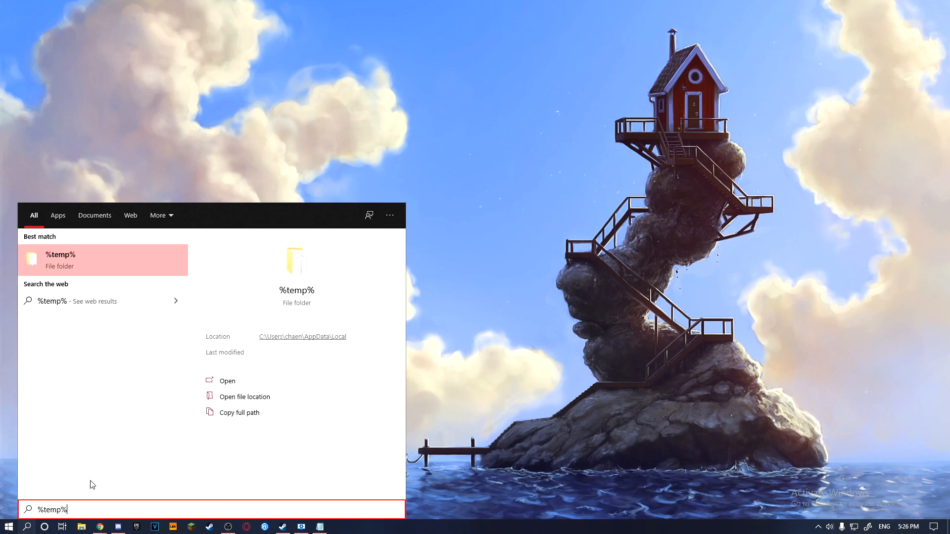
click(119, 271)
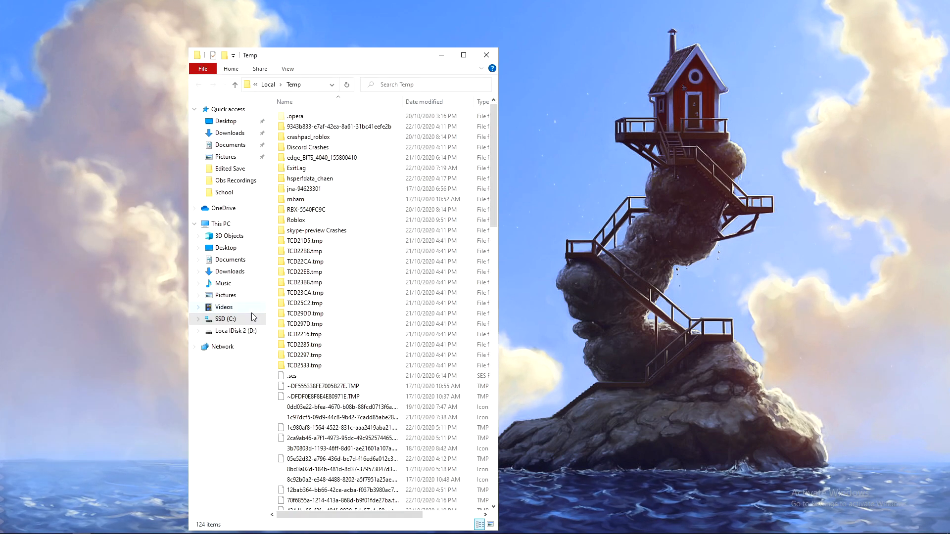
Select all files and folders in the Temp folder and delete them
drag(273, 117, 348, 517)
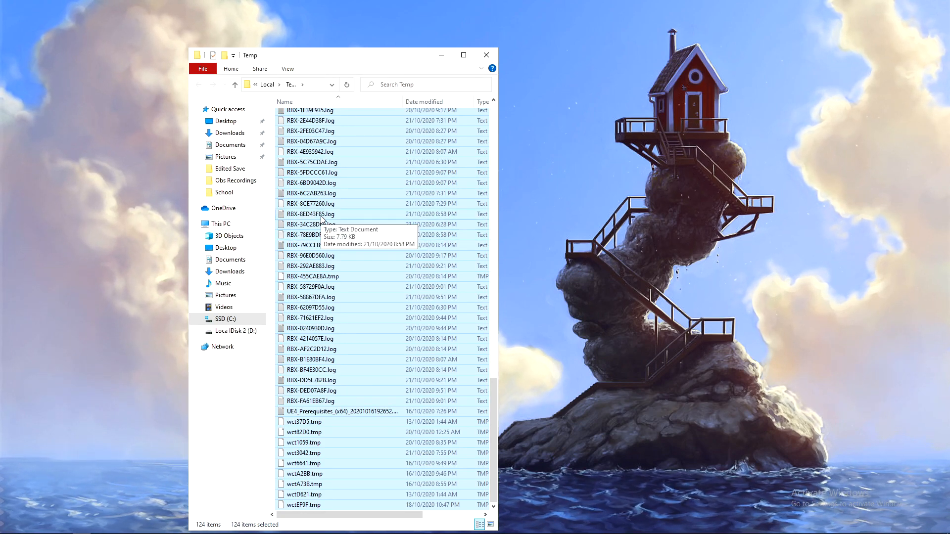
scroll(335, 252, up, 5)
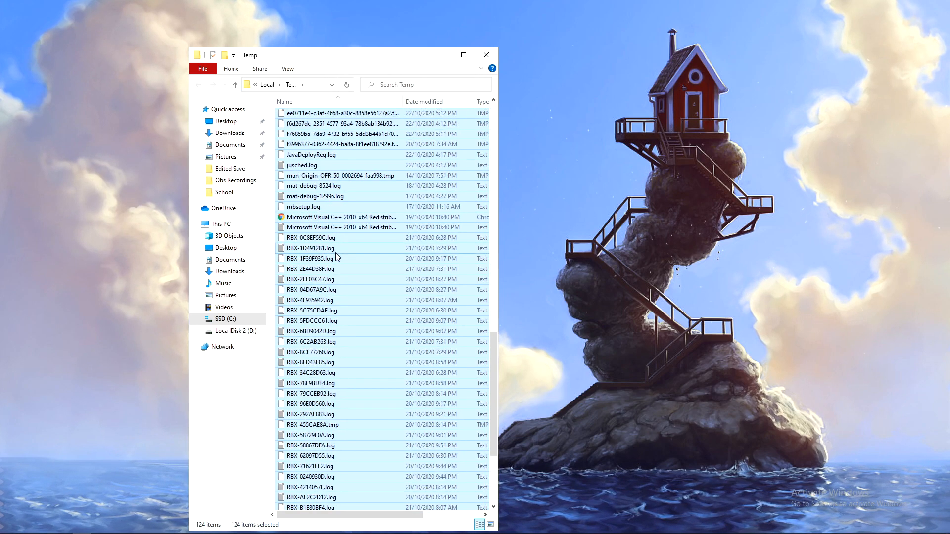
scroll(336, 252, up, 2)
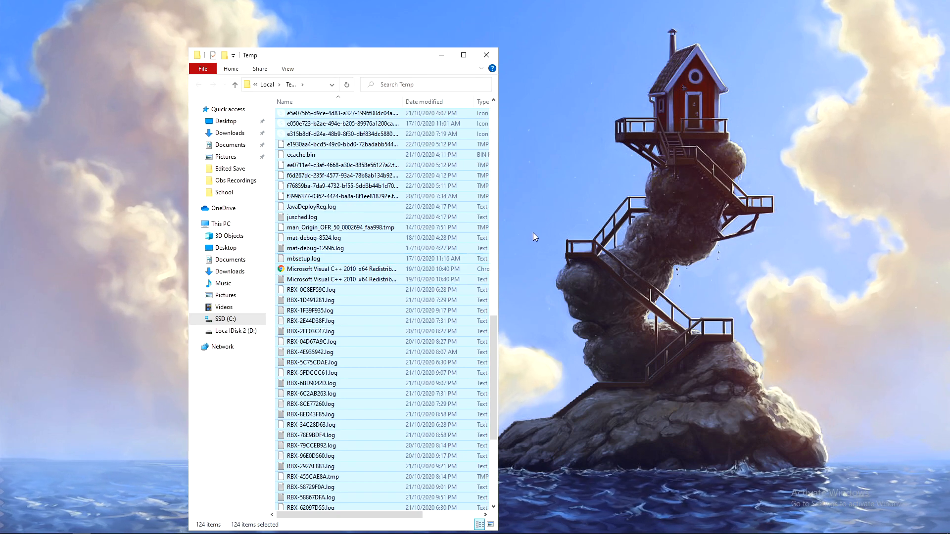
key(Delete)
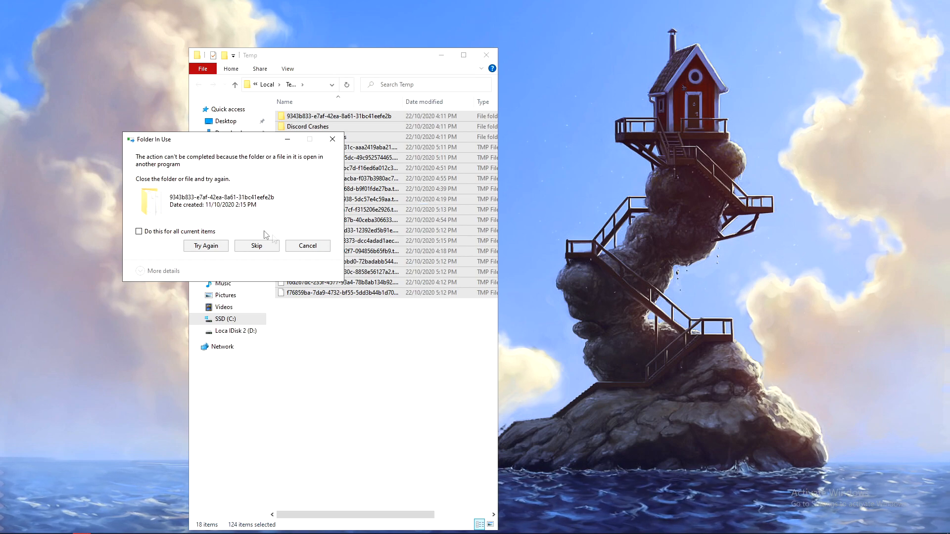
Skip all items that are in use during the deletion and close the Temp folder
click(261, 248)
click(272, 246)
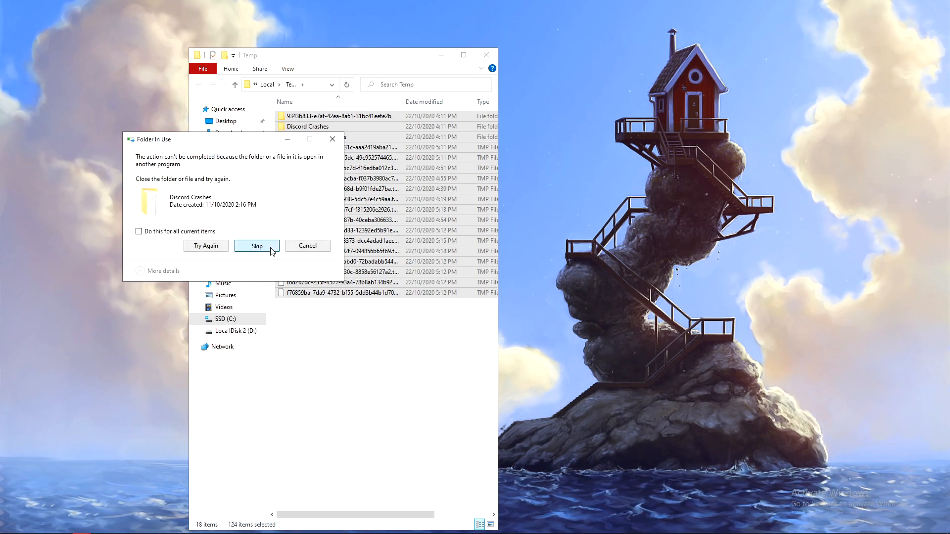
click(139, 232)
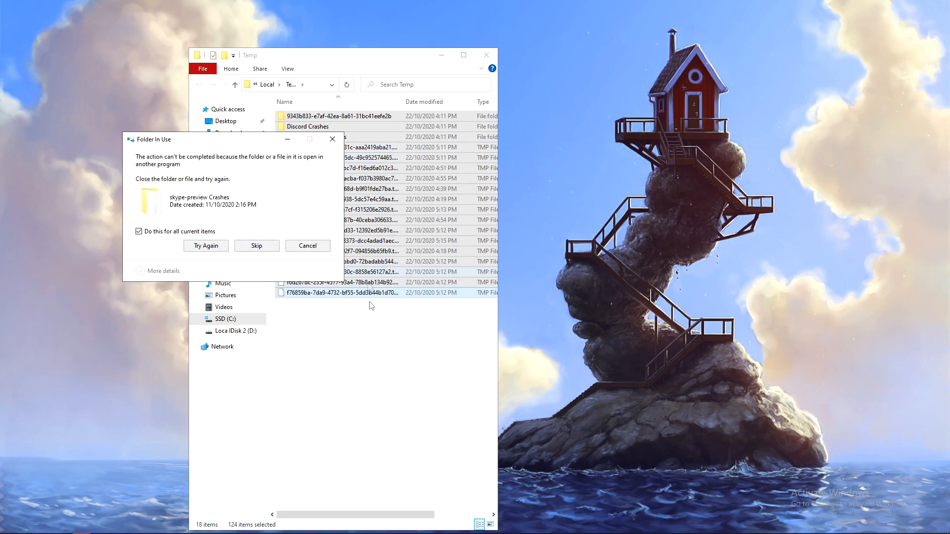
click(253, 246)
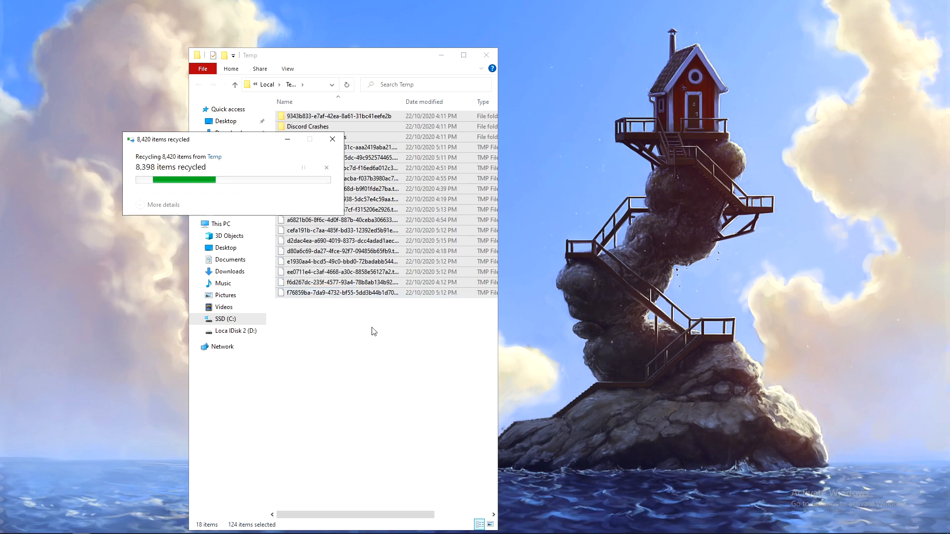
click(373, 300)
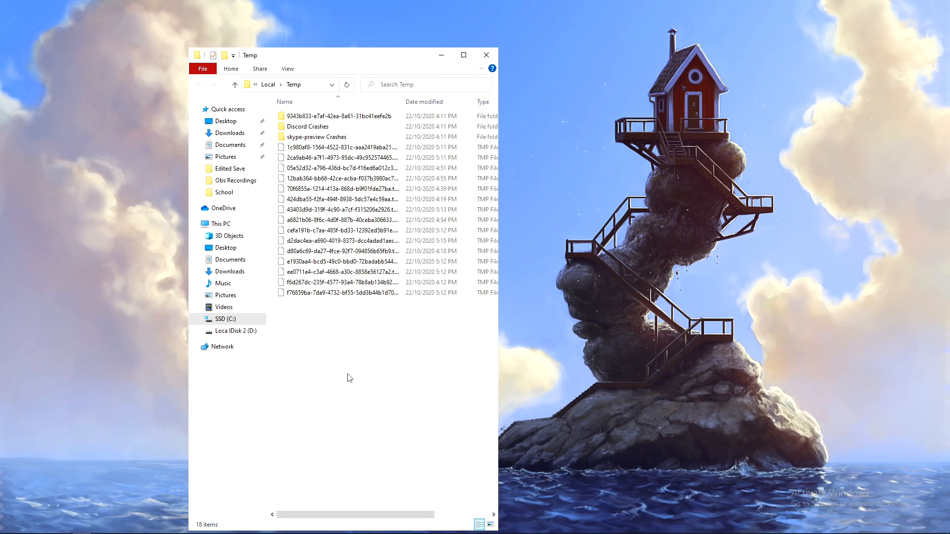
click(486, 55)
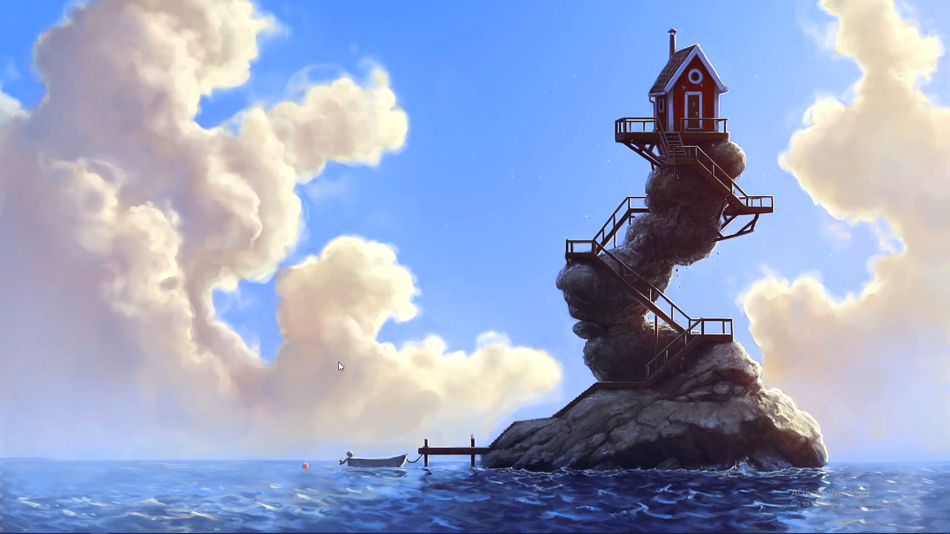
Launch Disk Cleanup and choose the SSD (C:) drive to clean up
mouse_move(62, 533)
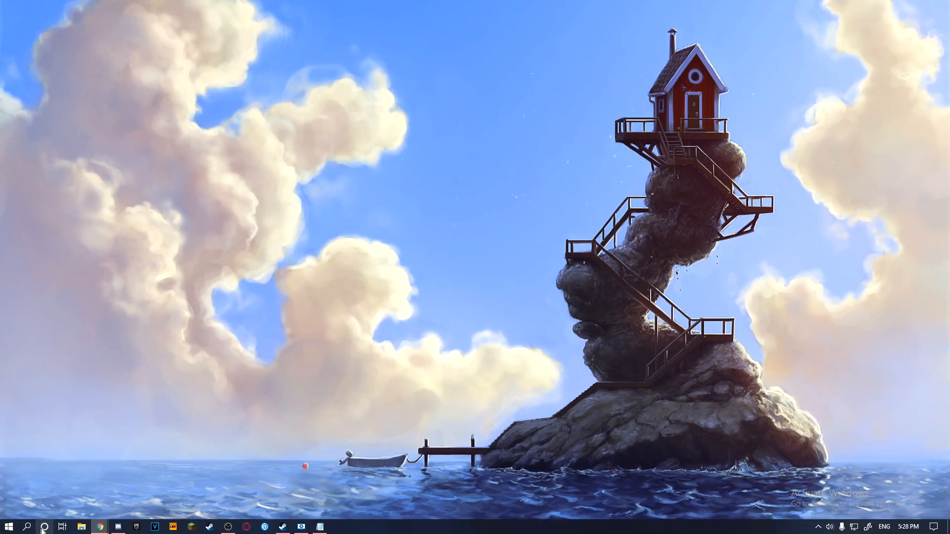
click(26, 527)
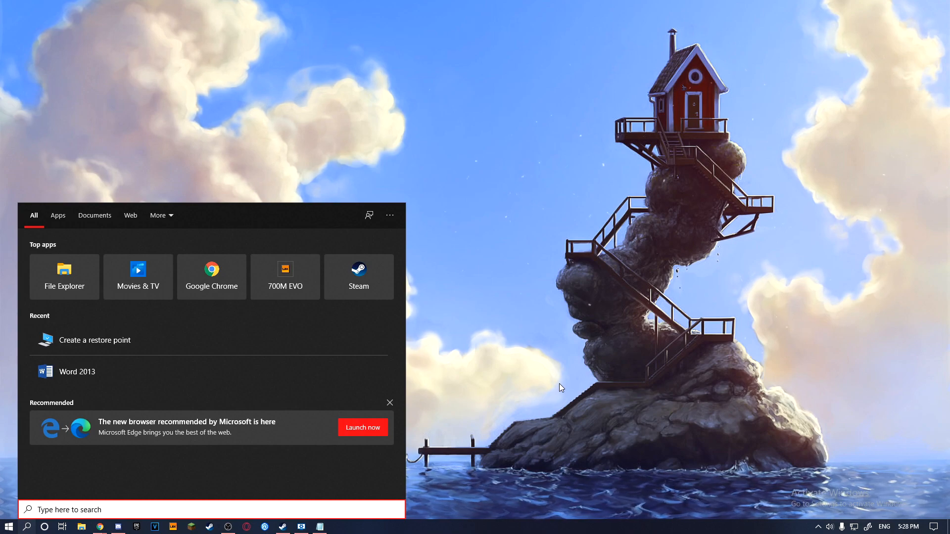
text(dis)
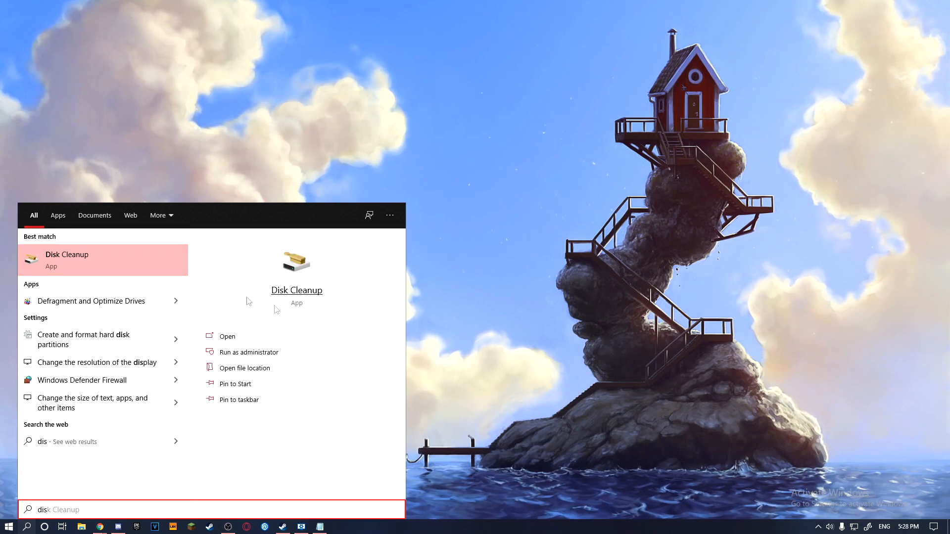
click(134, 257)
click(430, 271)
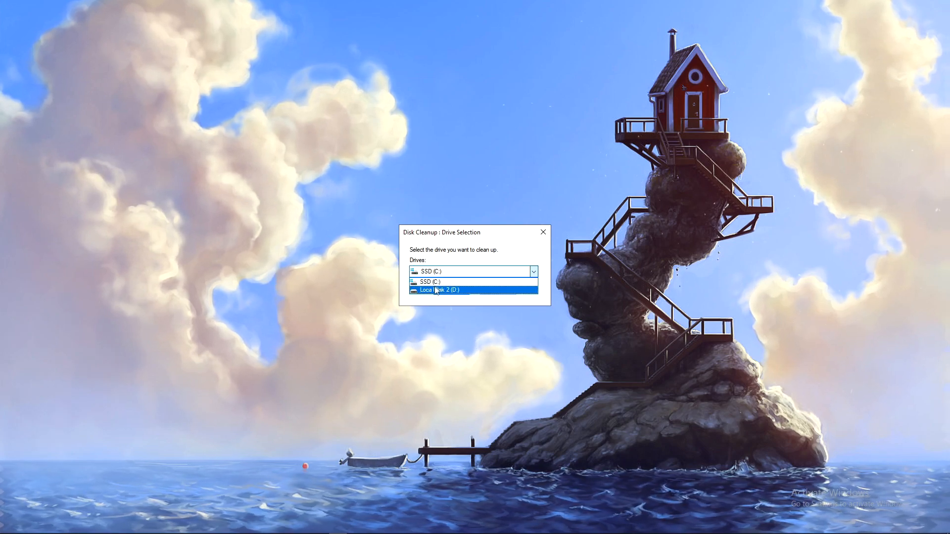
click(429, 282)
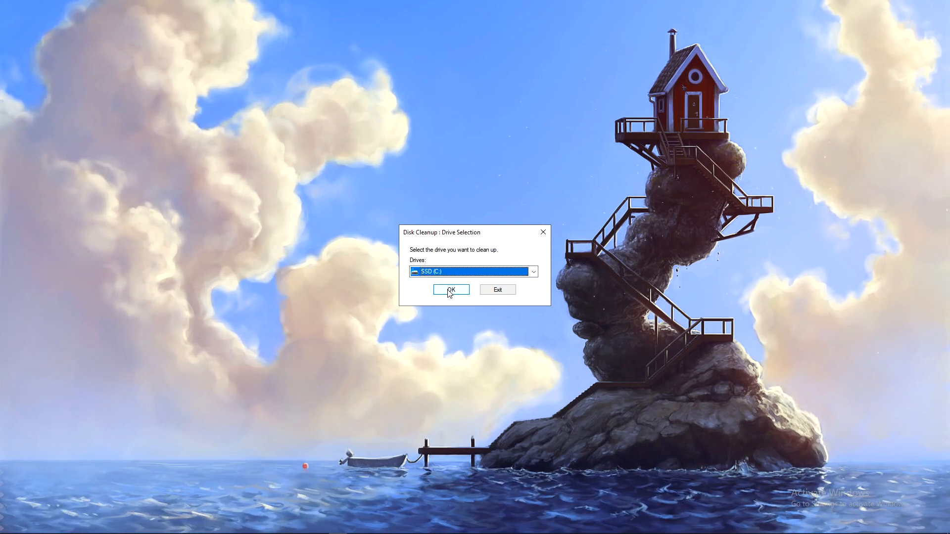
click(448, 291)
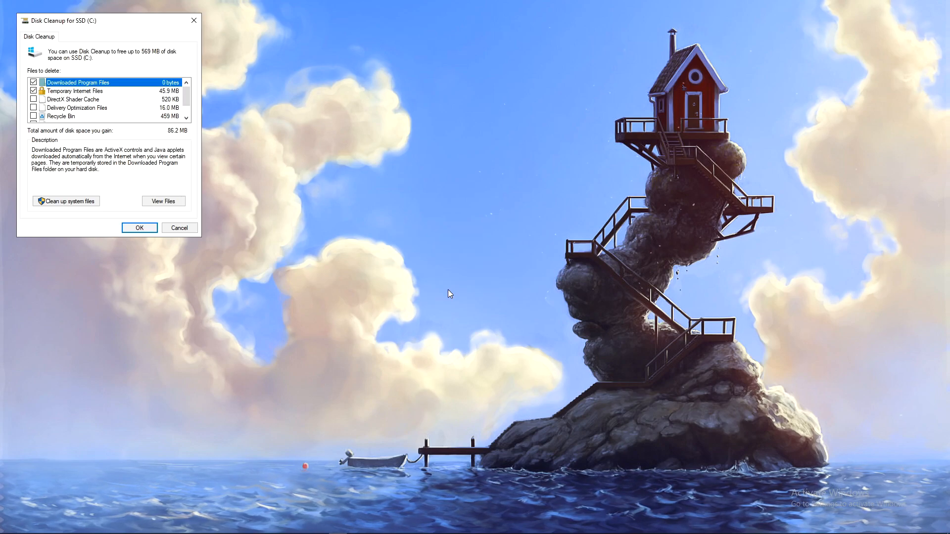
Add Recycle Bin and Temporary files to the files to delete, then run the cleanup and permanently delete them
drag(144, 21, 512, 104)
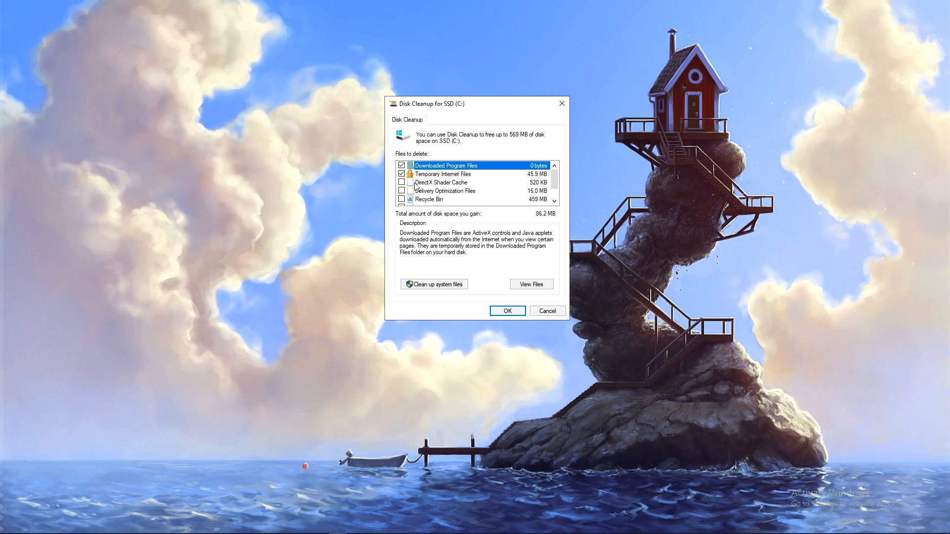
scroll(418, 192, down, 1)
click(402, 182)
click(402, 190)
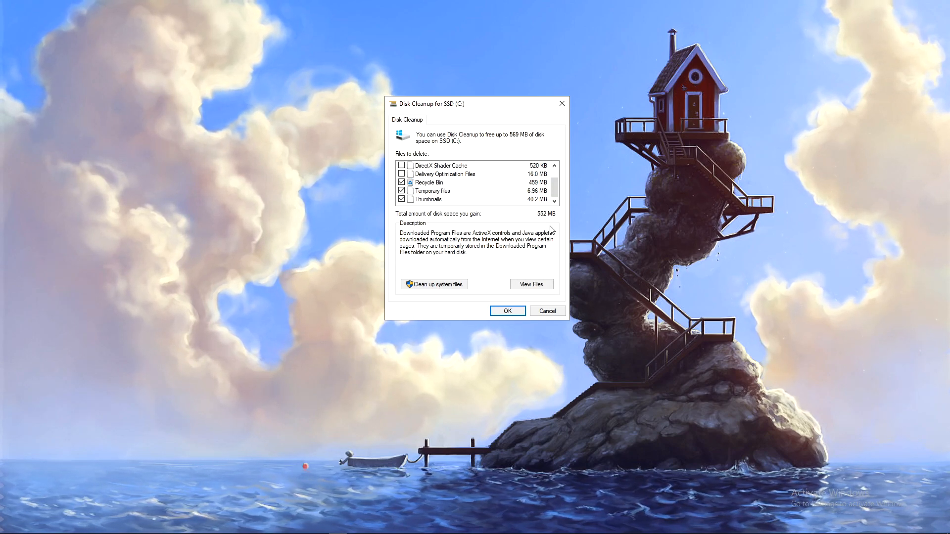
drag(553, 197, 553, 192)
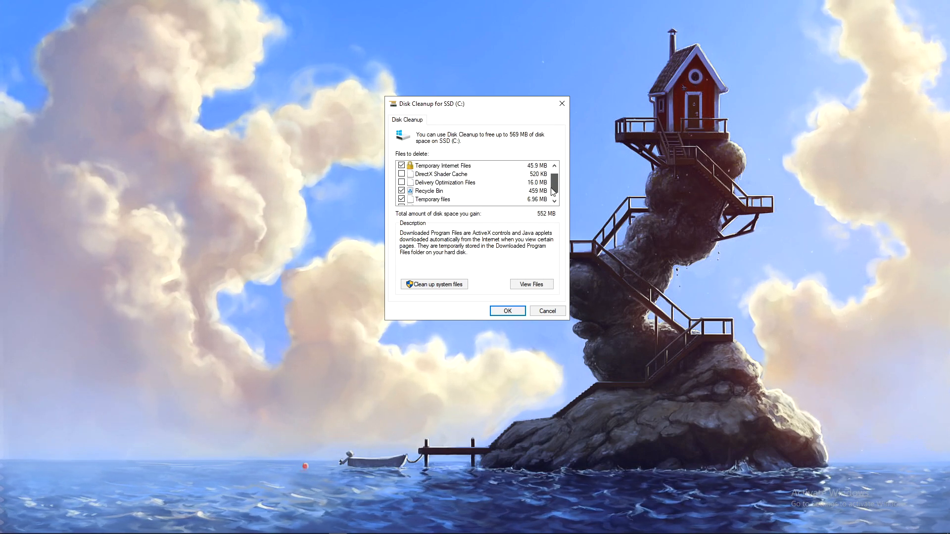
click(508, 312)
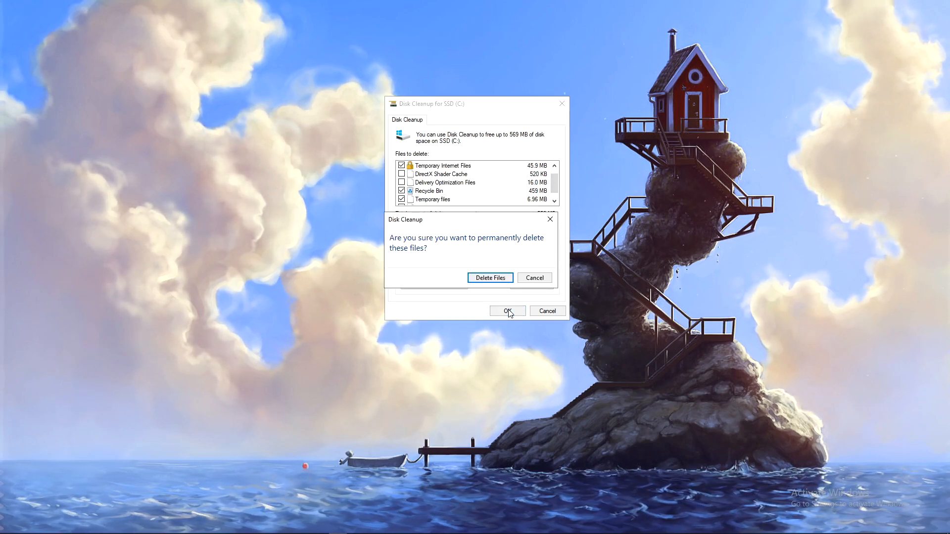
click(496, 278)
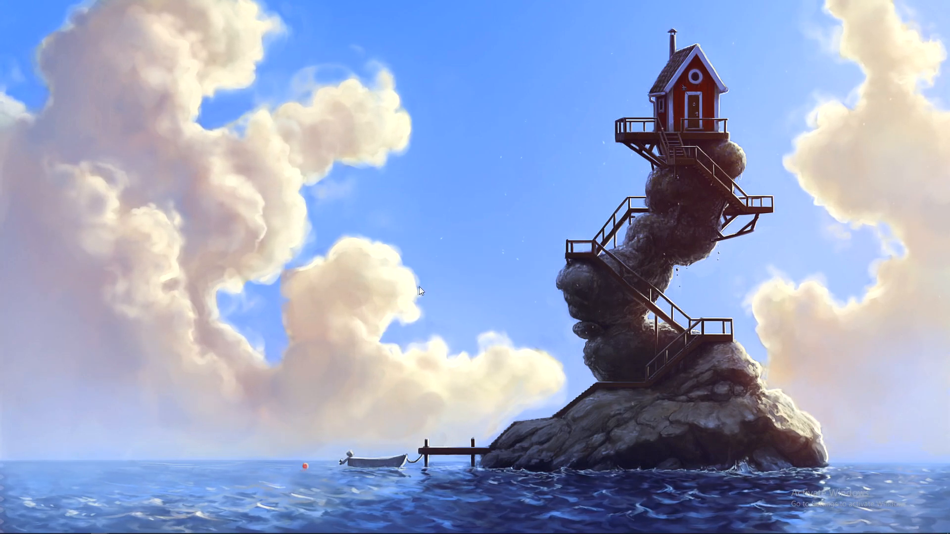
mouse_move(396, 533)
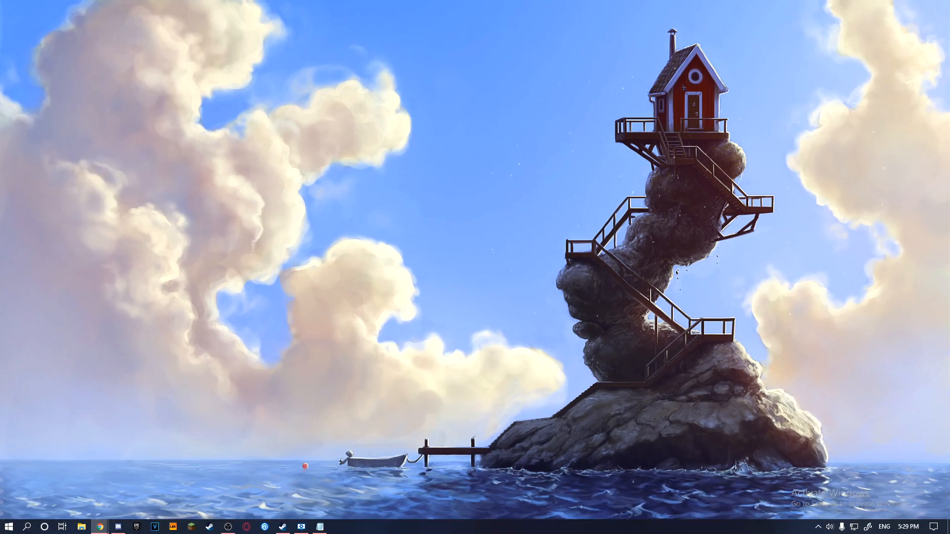